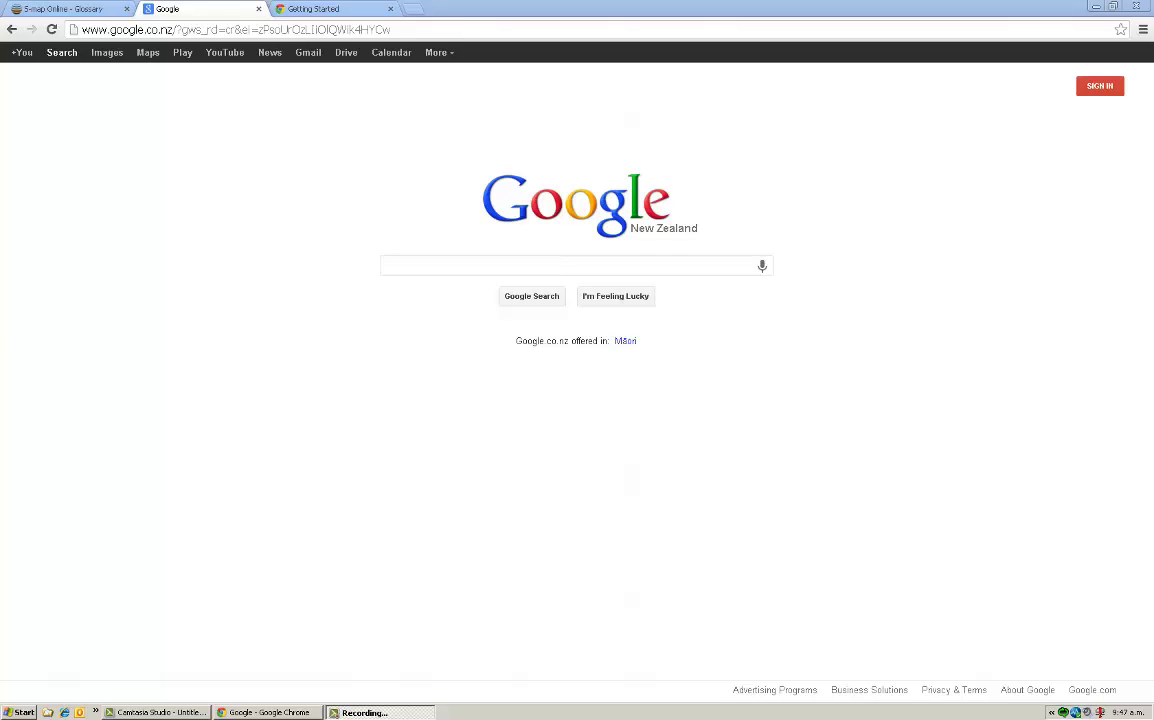
Search Google for "S-map online" and open the S-map Online home page from the results.
click(431, 264)
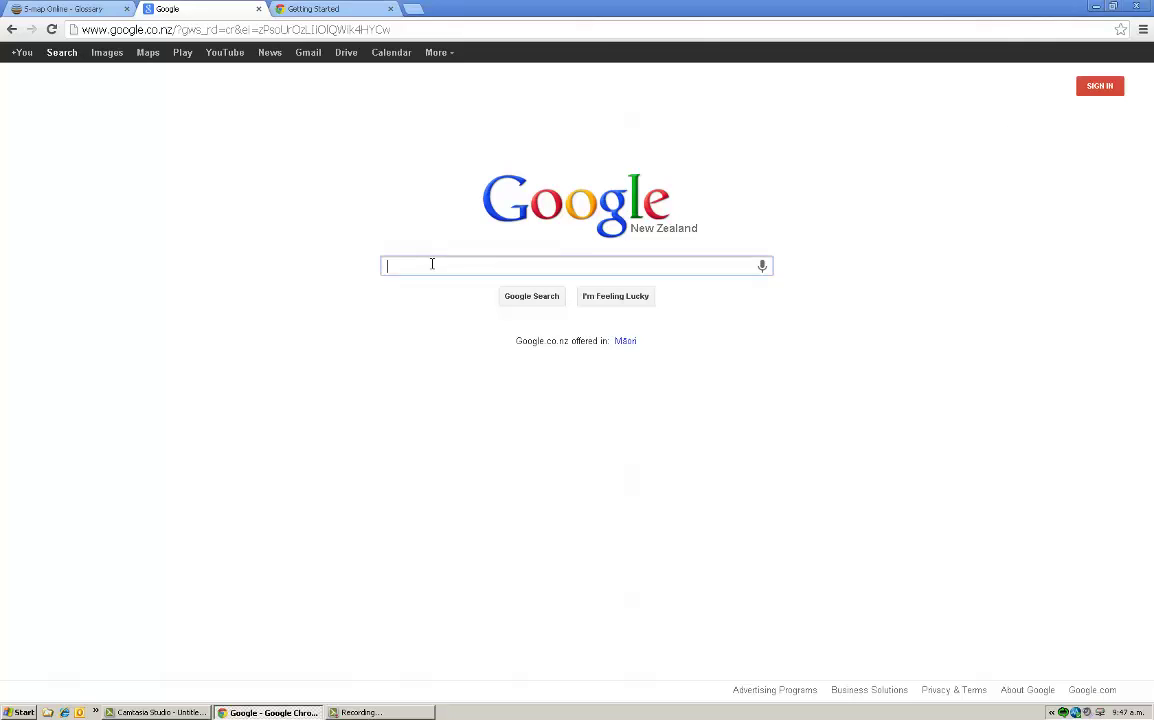
text(S-ma)
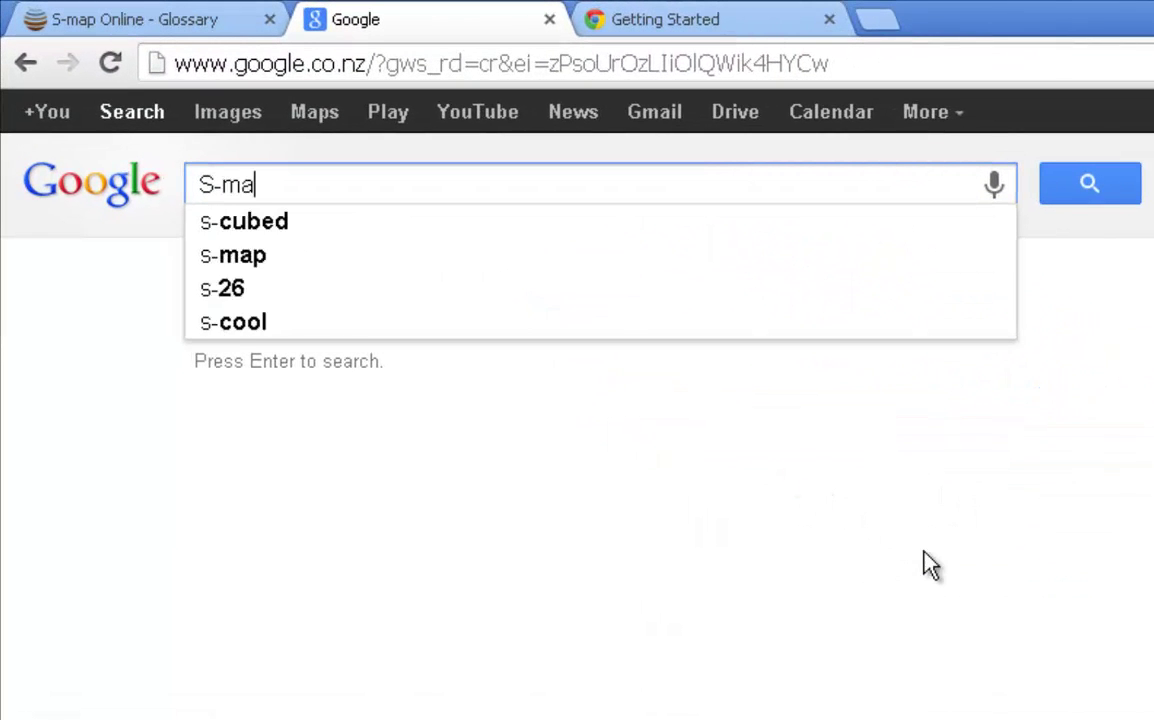
text(p online)
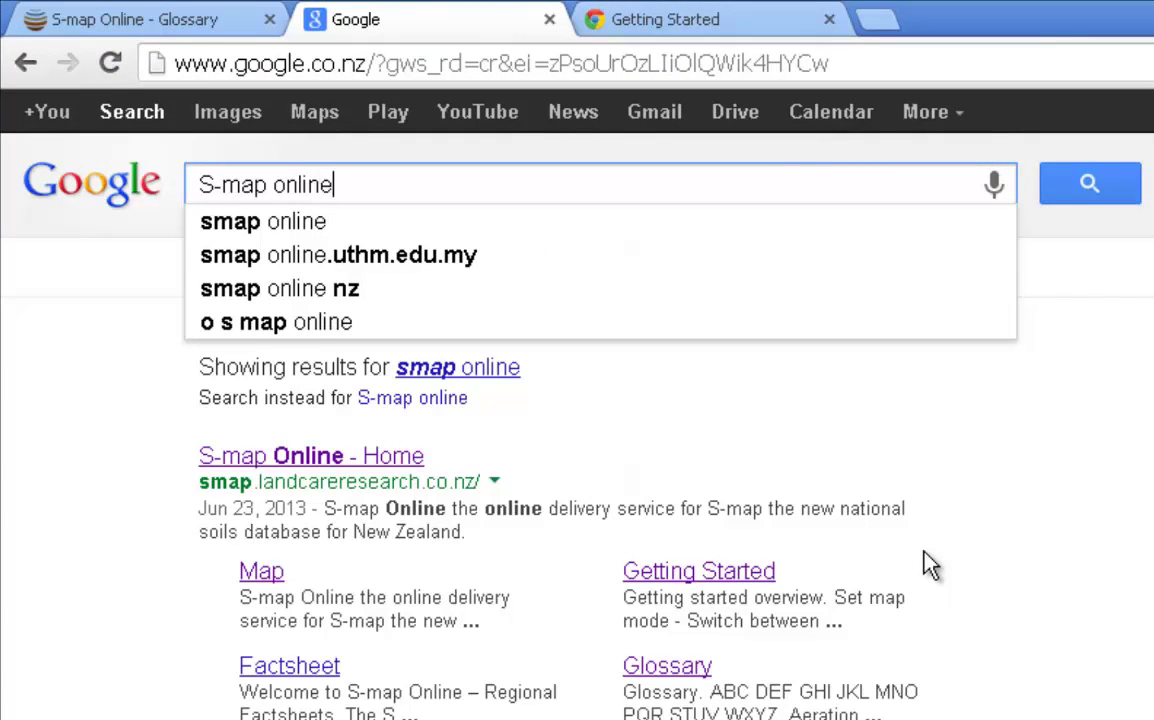
key(Return)
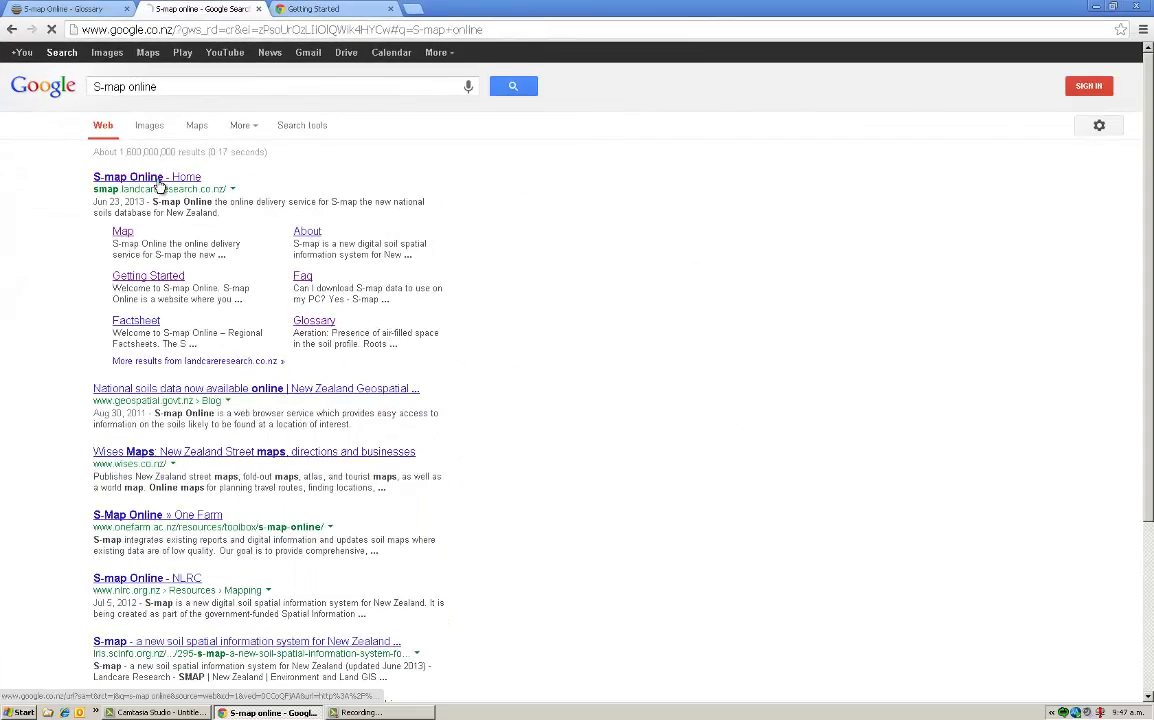
click(345, 380)
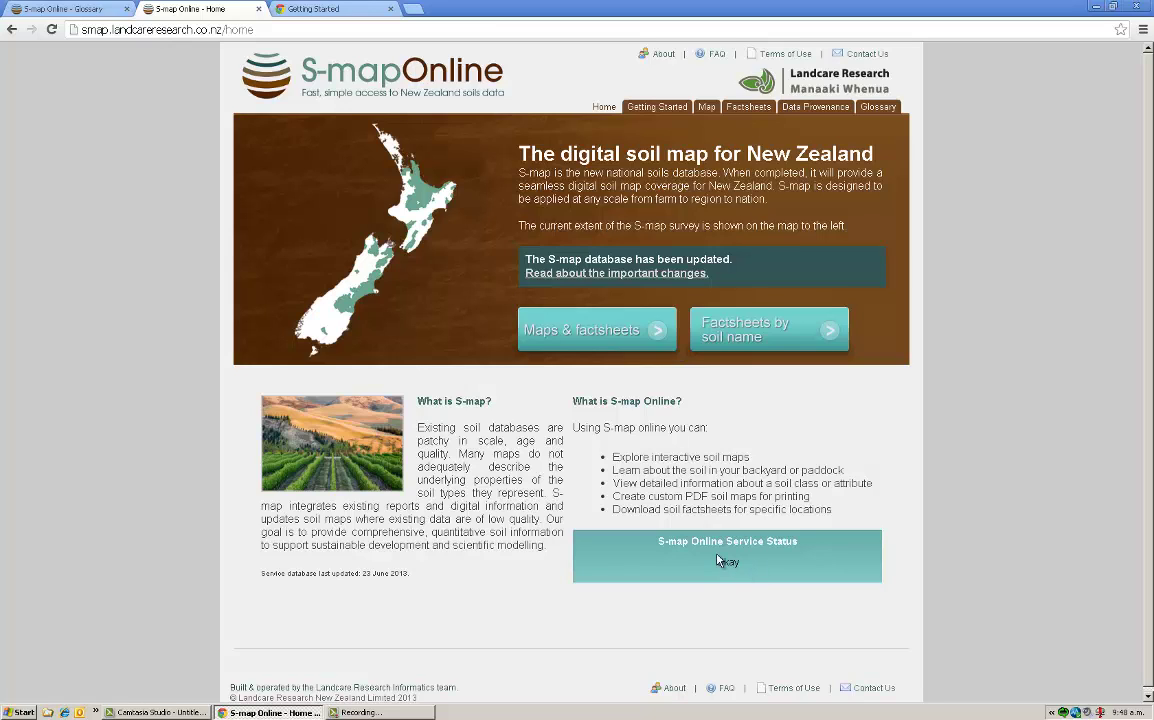
Open the Maps & factsheets map, accept the Terms and Conditions and dismiss the Help window.
click(591, 338)
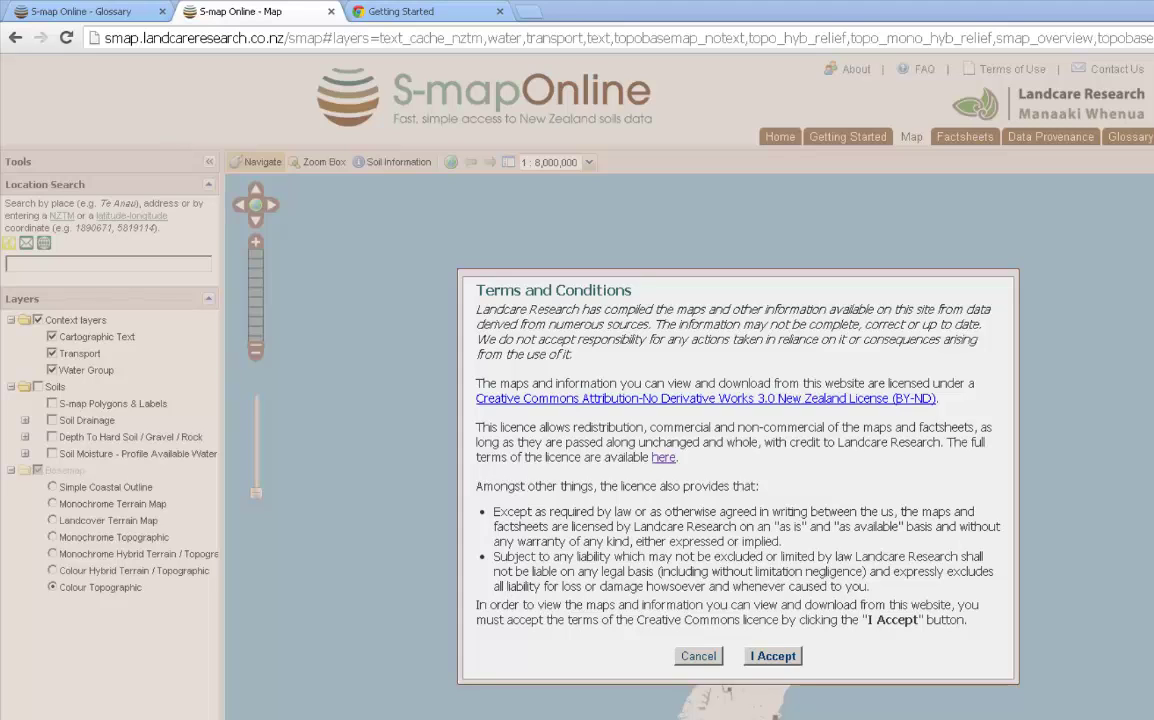
click(780, 657)
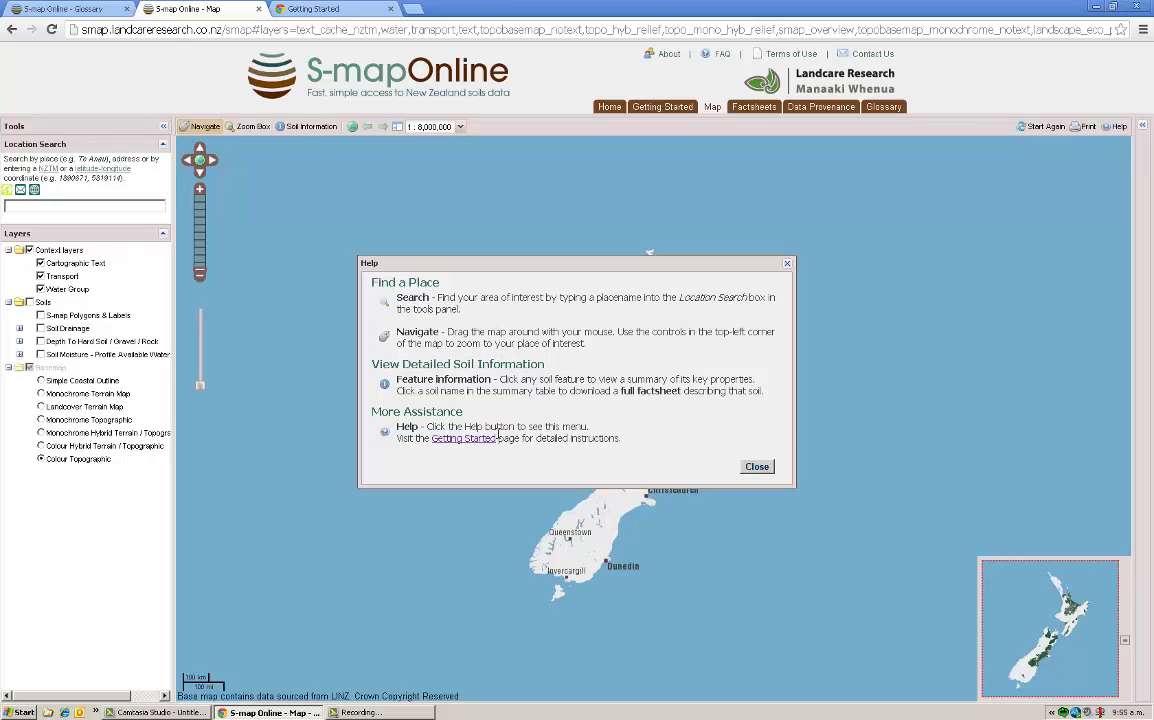
click(757, 468)
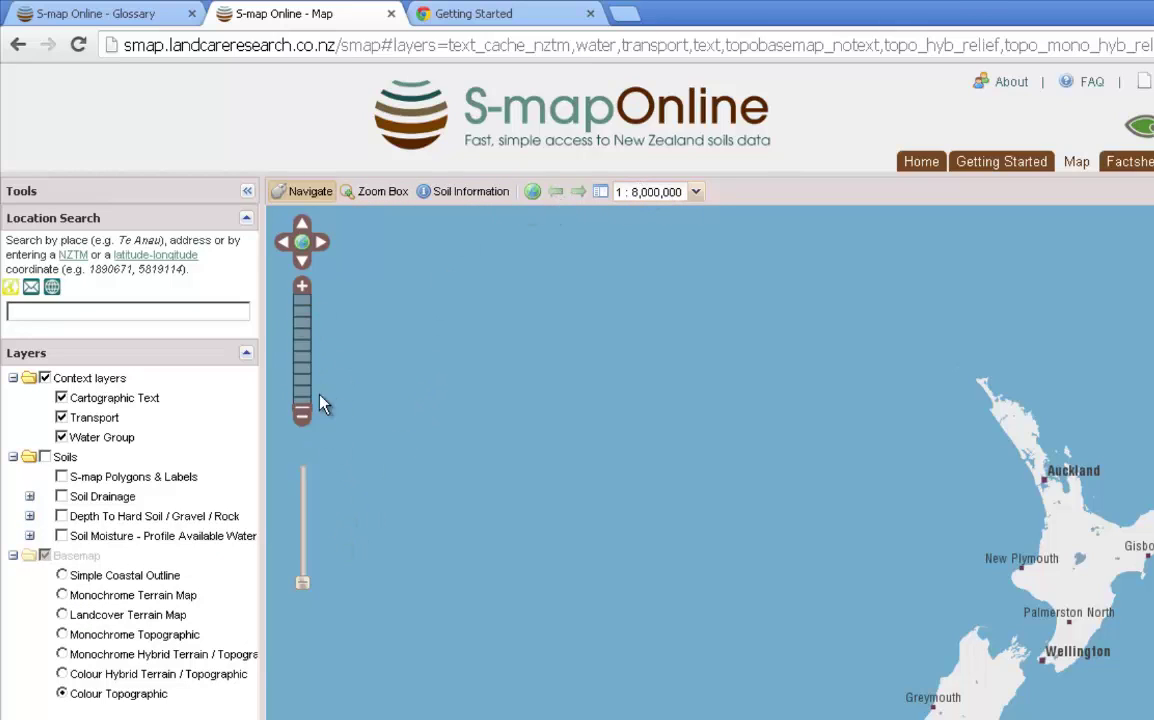
Find Lincoln, Canterbury Region (Populated Place) with the location search and go to it on the map.
click(321, 242)
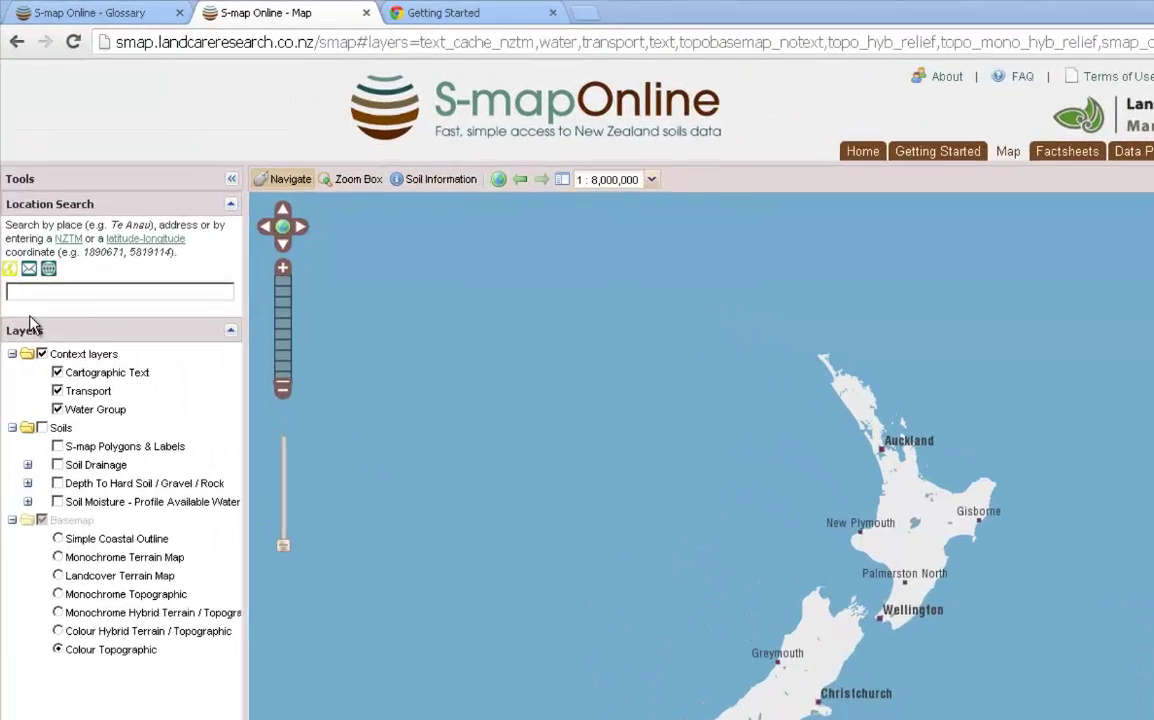
click(21, 206)
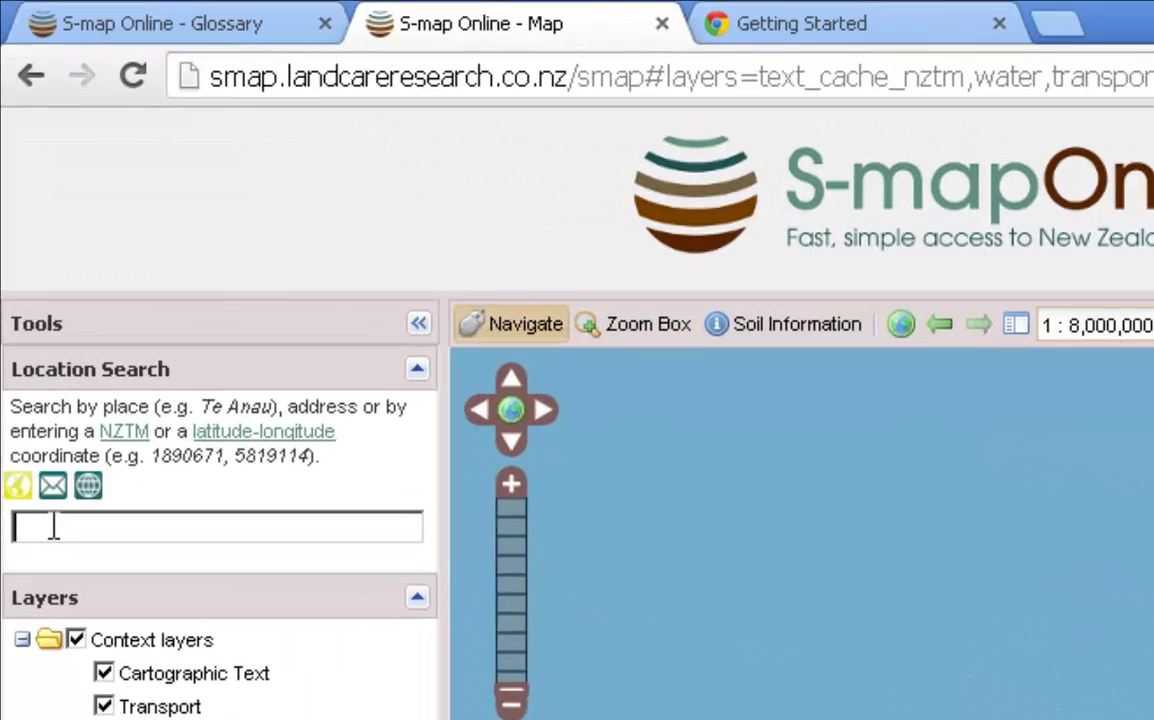
text(Li)
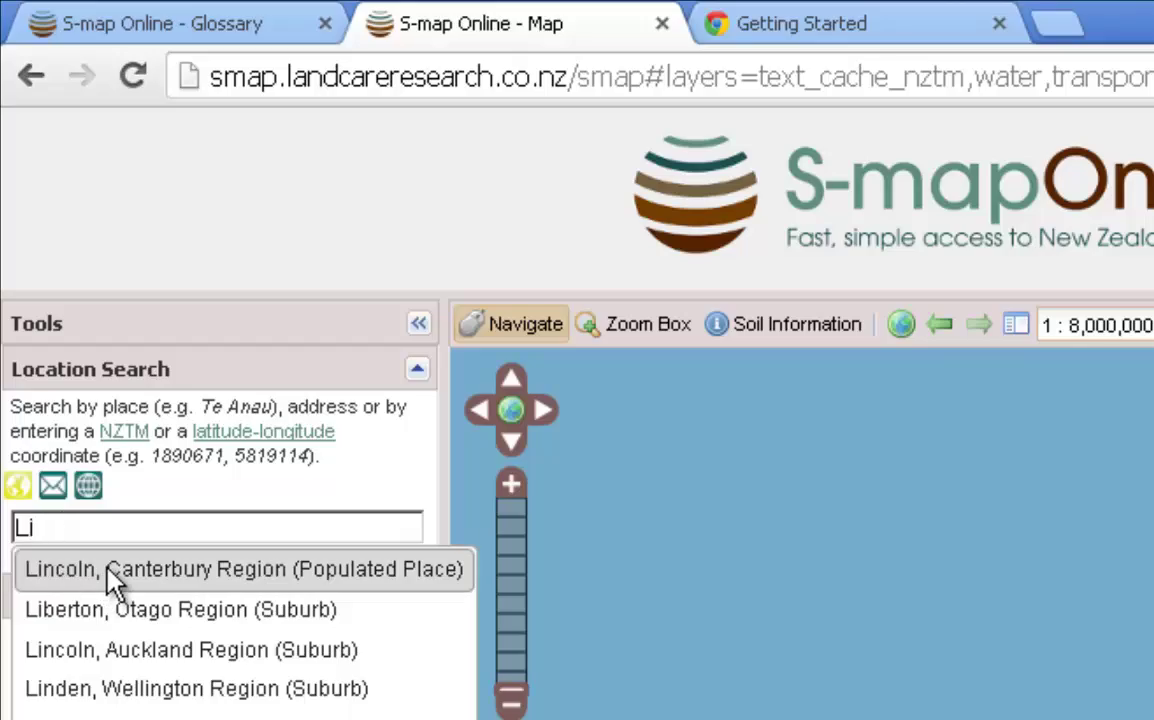
click(110, 575)
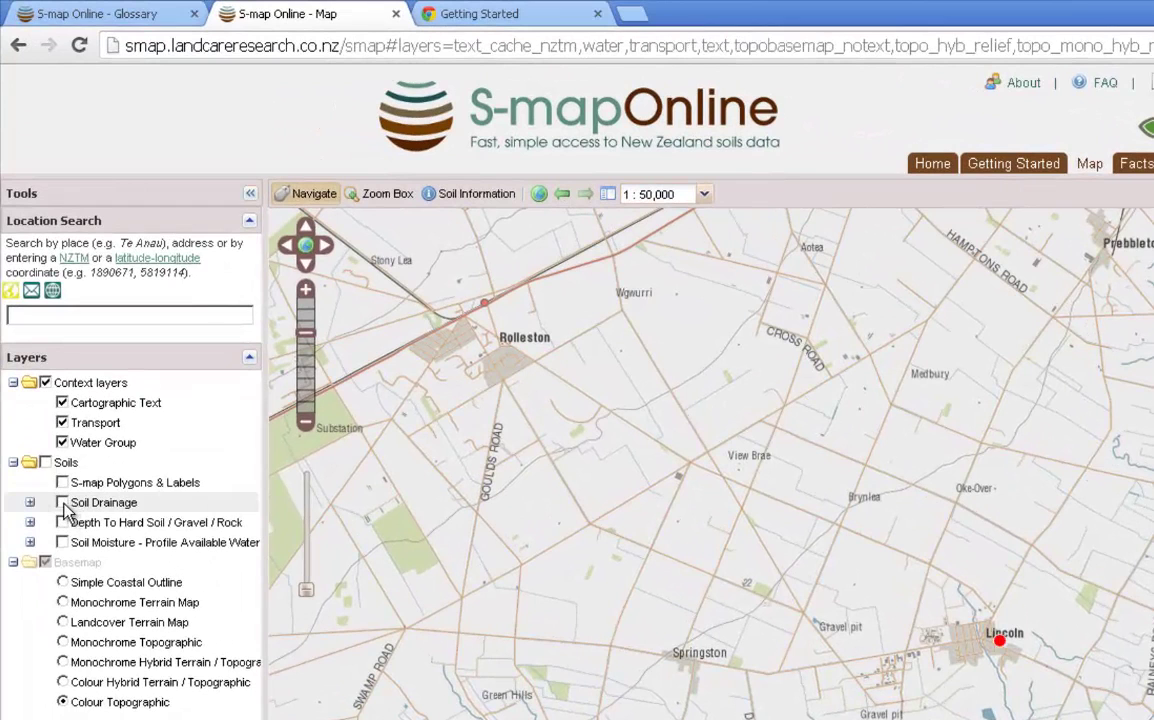
Display the Soil Drainage and S-map Polygons & Labels layers and make the soil layers partly transparent over the basemap.
click(62, 503)
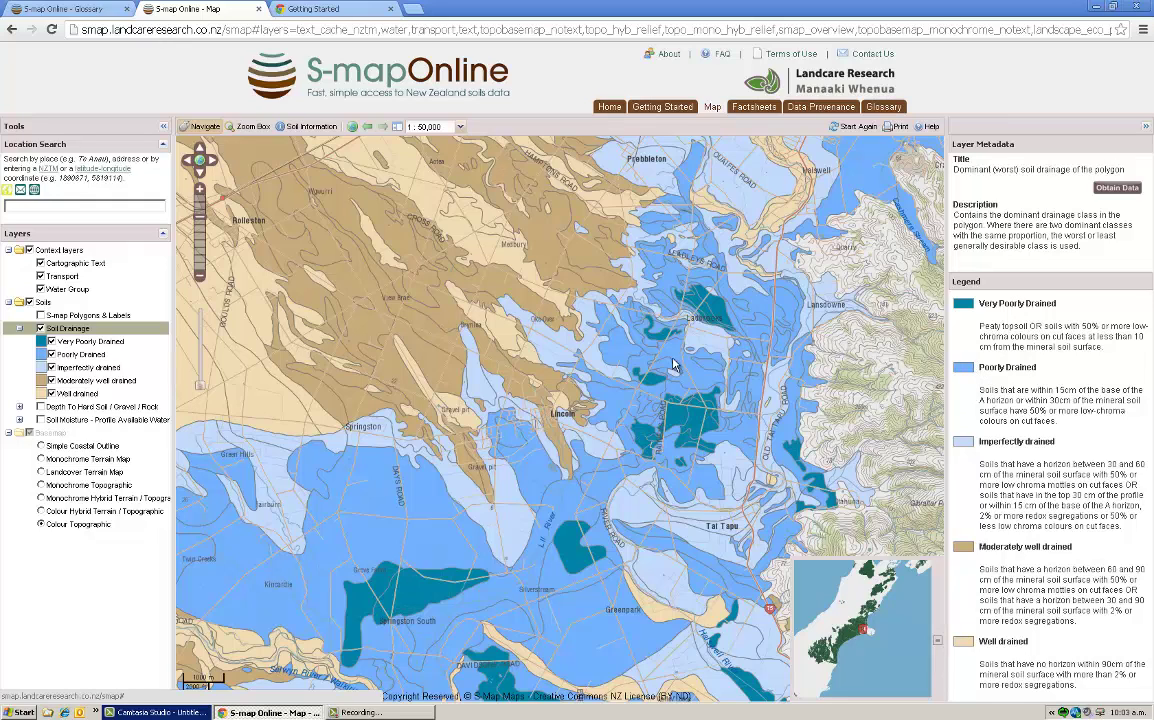
click(40, 316)
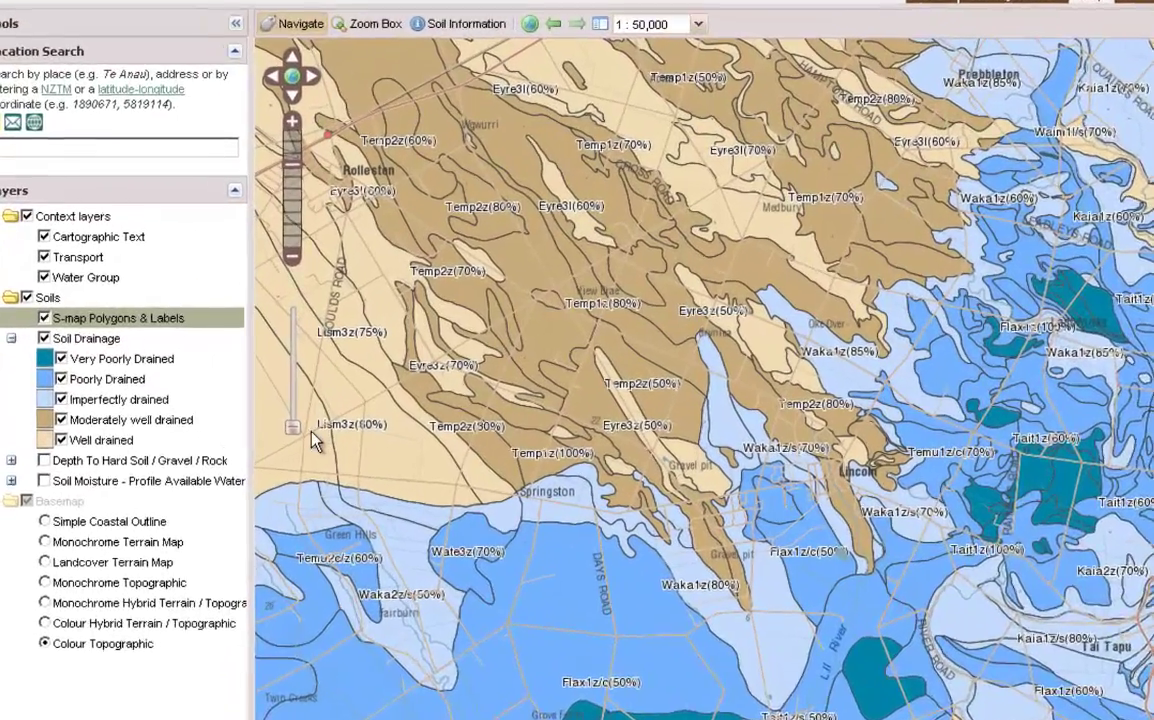
mouse_move(203, 390)
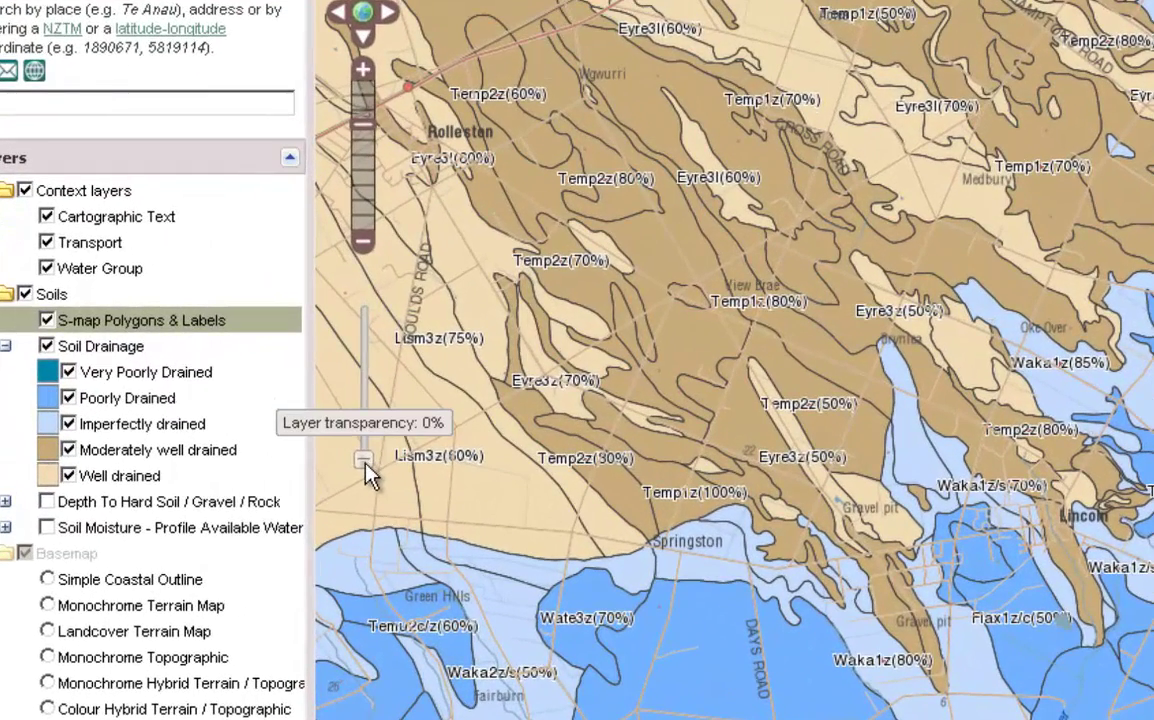
drag(364, 465, 366, 316)
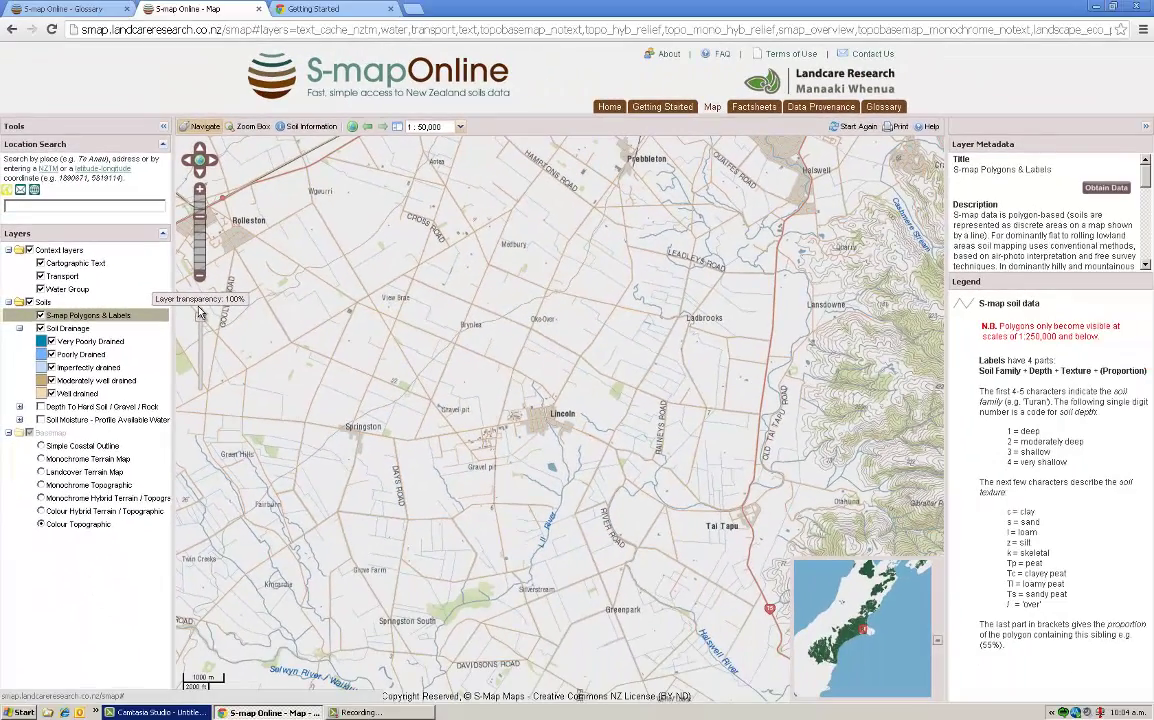
drag(198, 313, 200, 368)
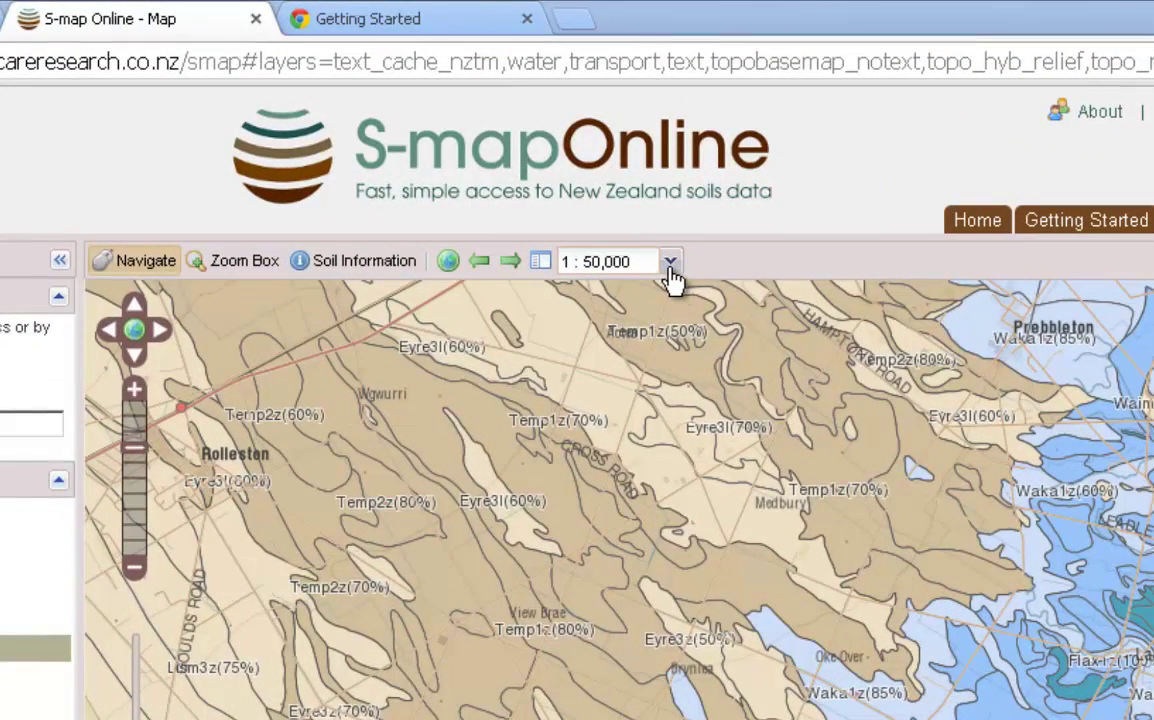
Try the map at a scale of 1 : 25,000 and return it to 1 : 50,000.
click(670, 263)
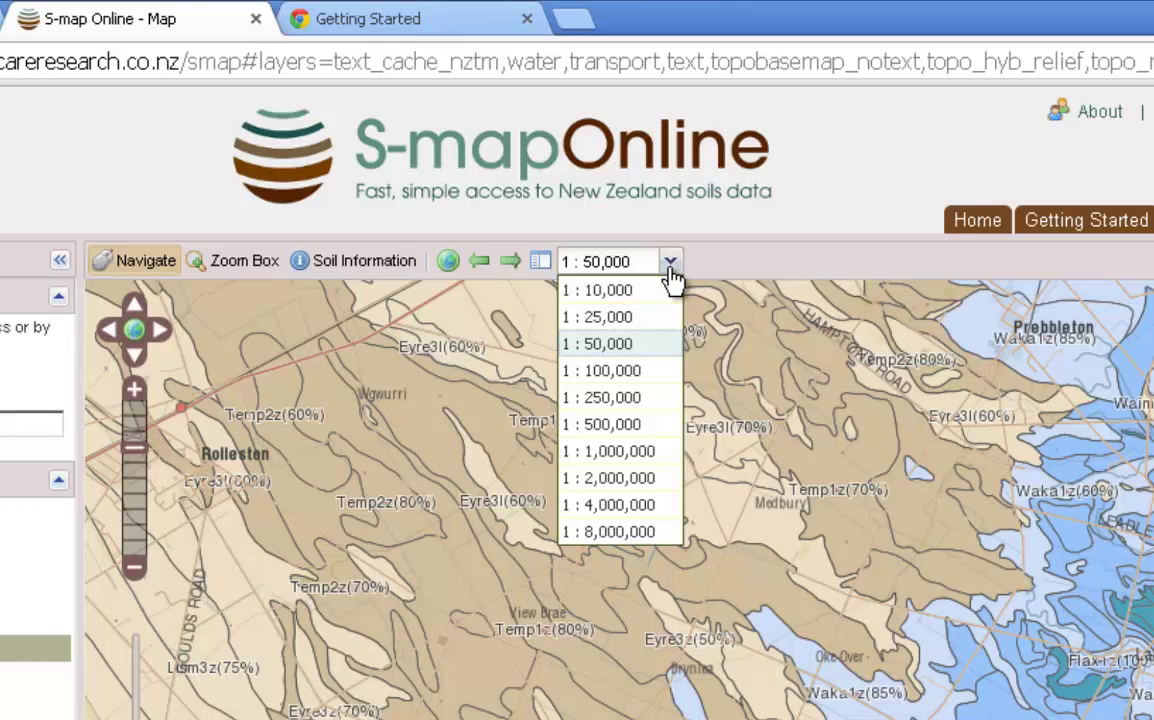
click(628, 318)
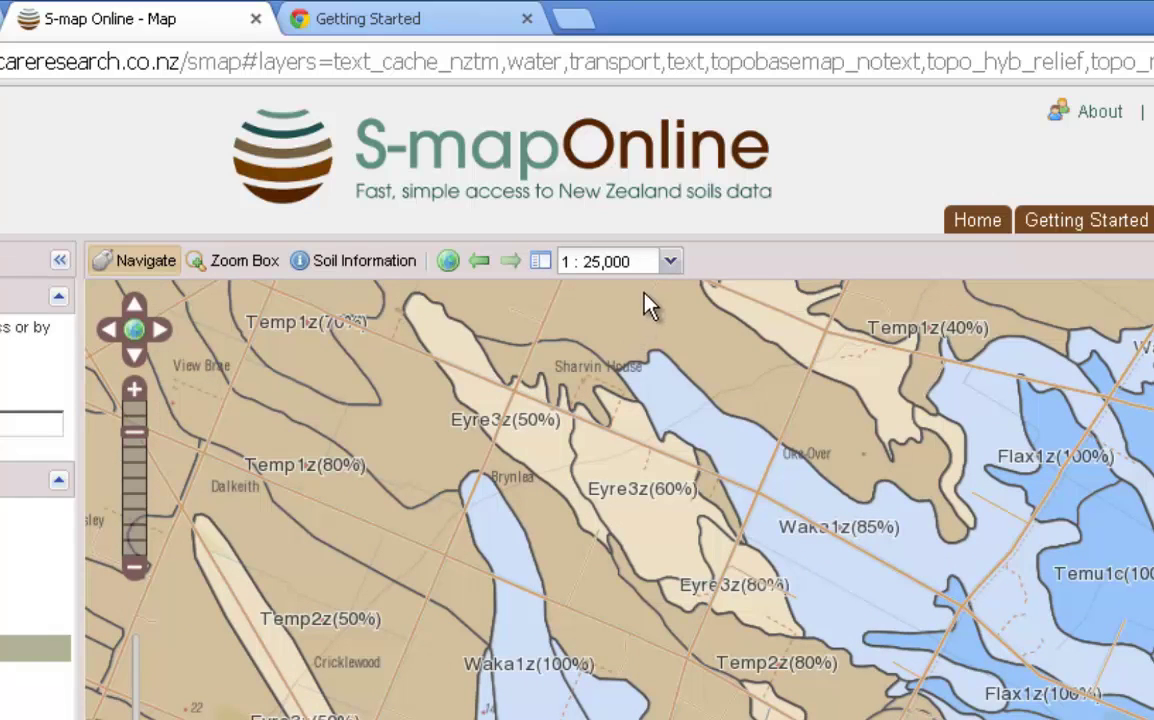
click(671, 270)
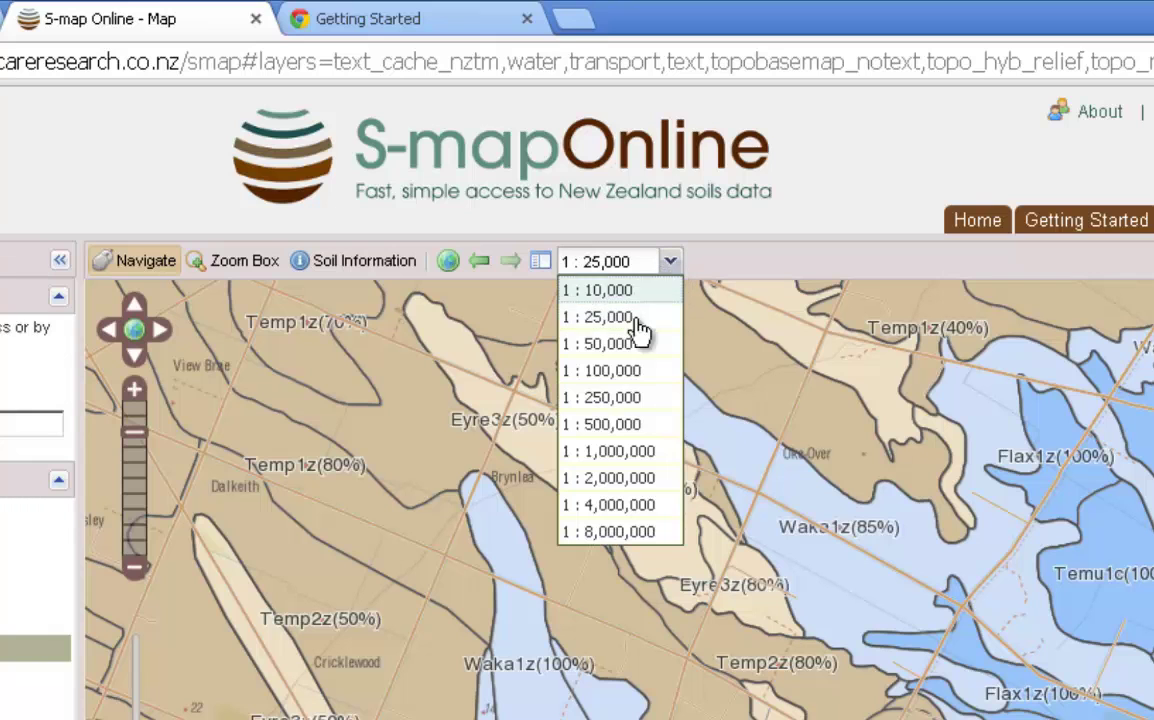
click(622, 344)
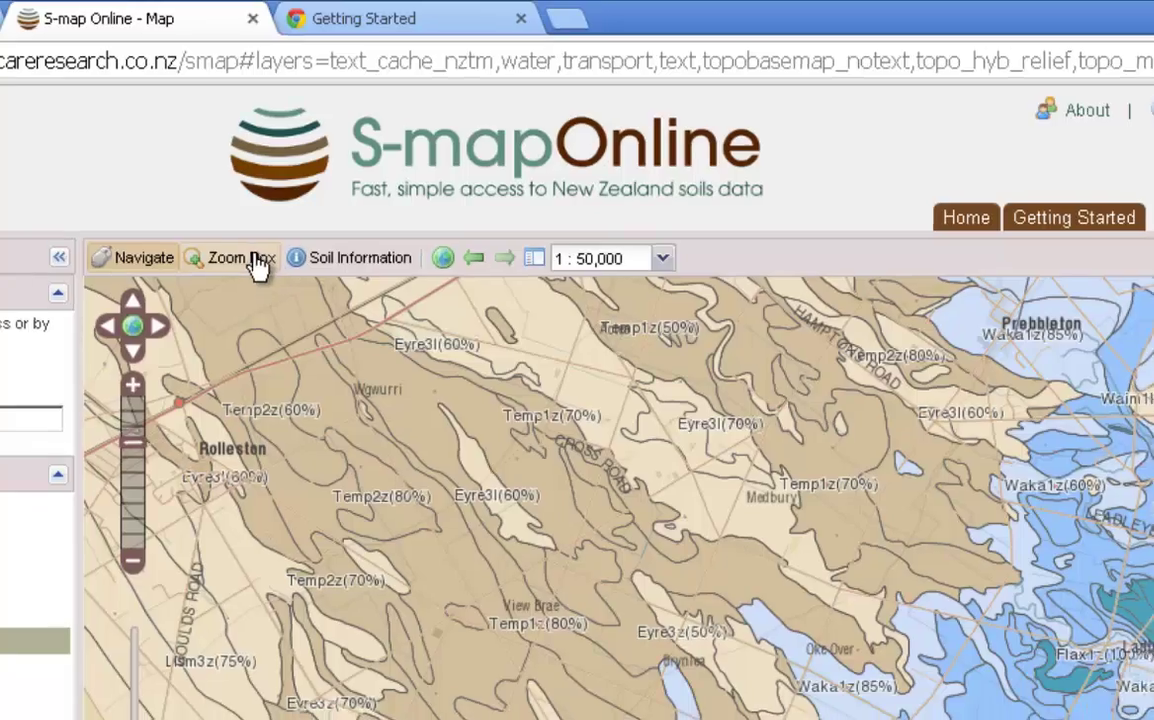
Enlarge the area around Lincoln with Zoom Box and shift the map slightly with Navigate.
click(252, 263)
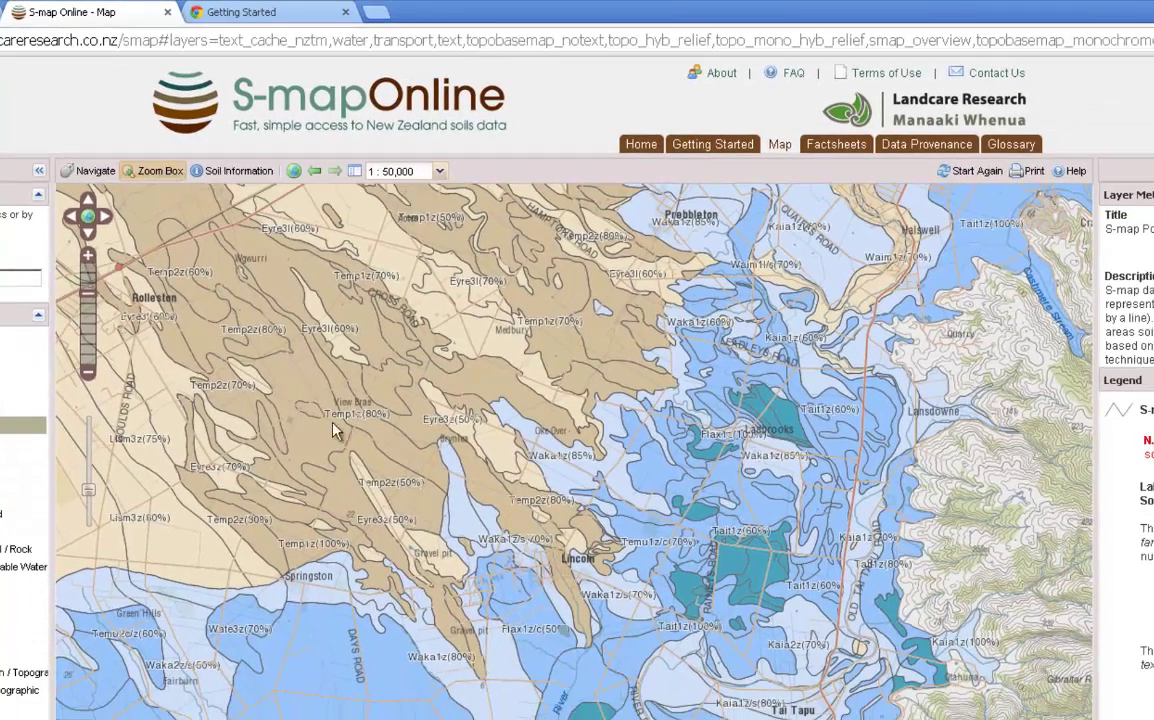
drag(341, 350, 834, 718)
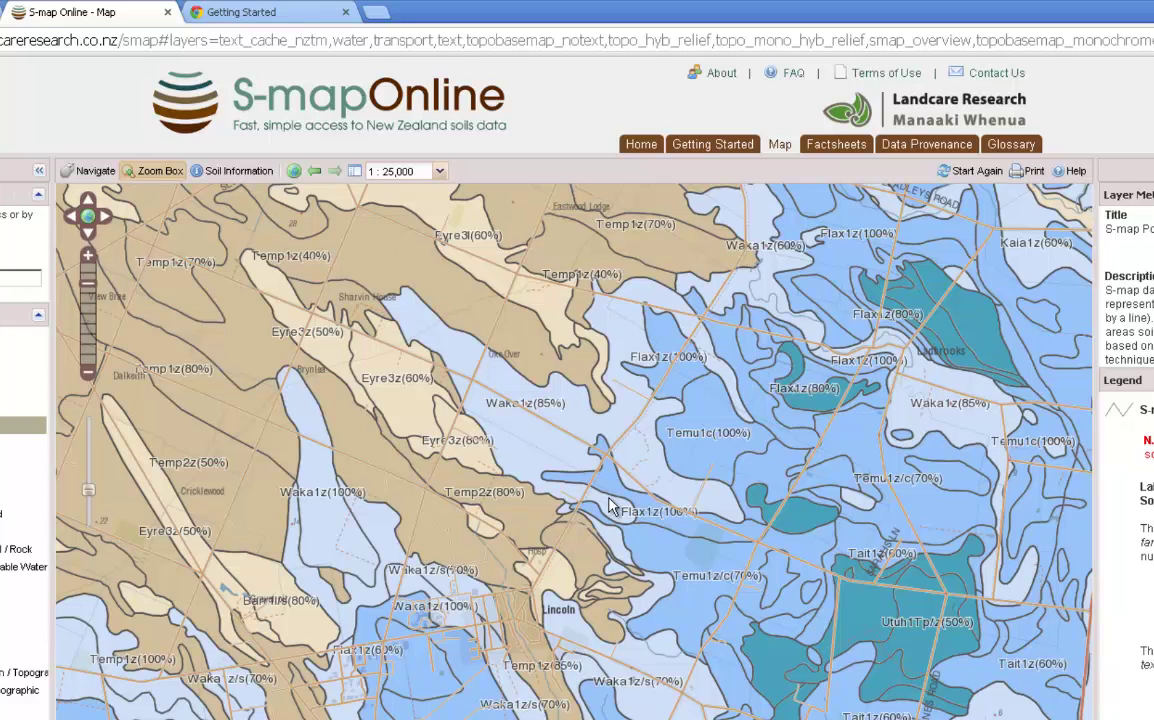
click(95, 171)
drag(505, 467, 489, 438)
drag(413, 524, 565, 500)
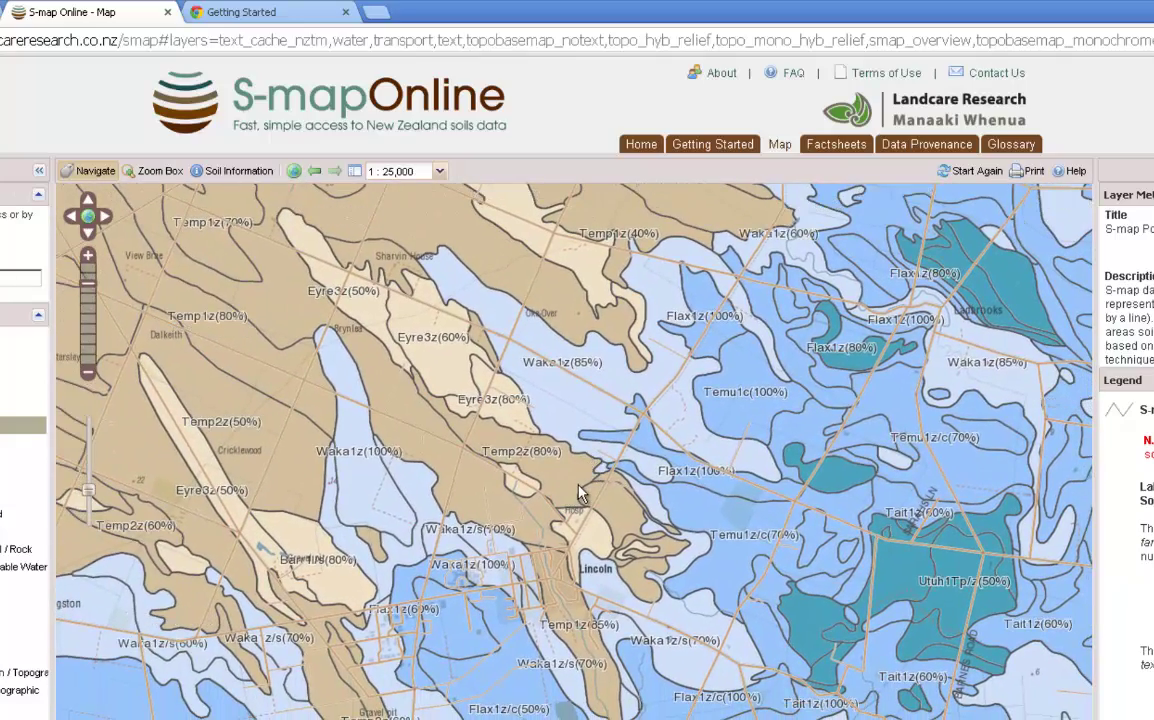
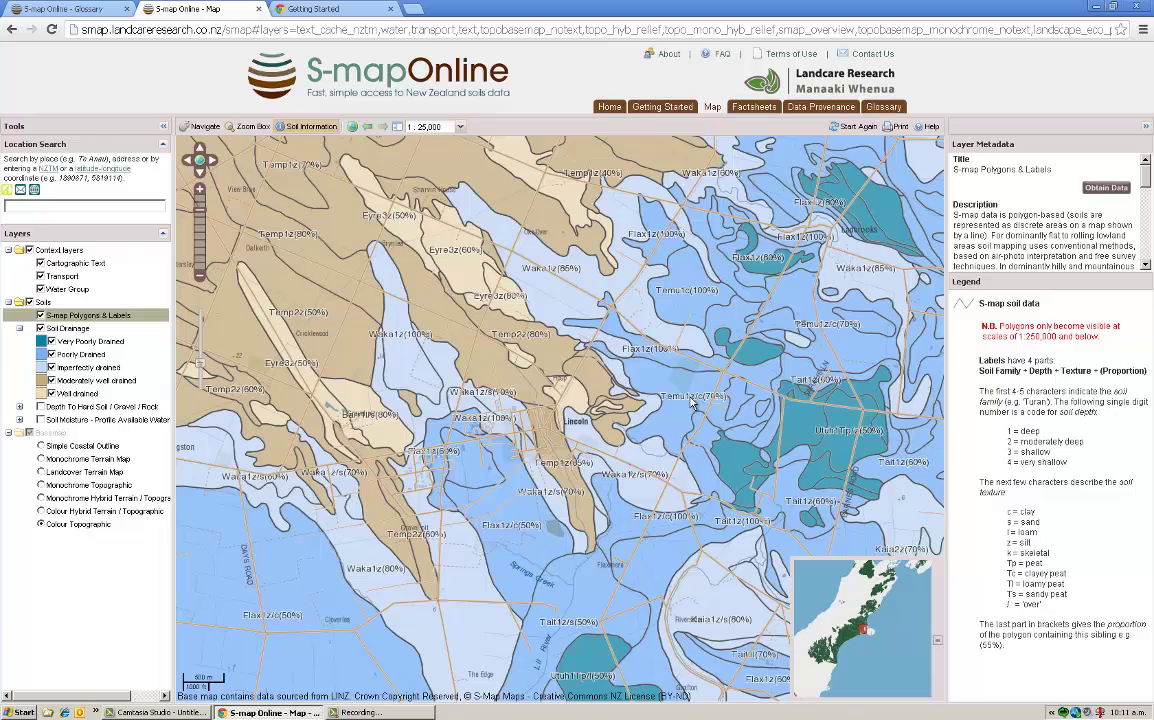
Query the soil information of the Temu1z/c(70%) polygon east of Lincoln and download the PDF factsheet for Temukaf (Sib 49).
click(691, 403)
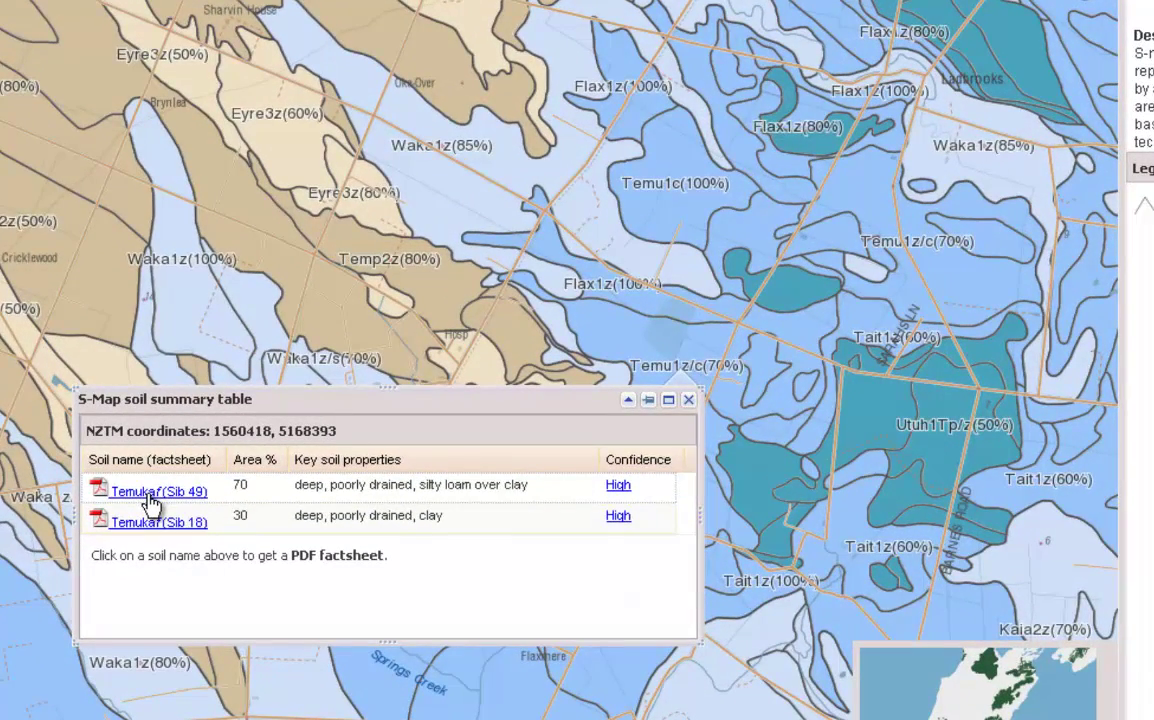
click(150, 492)
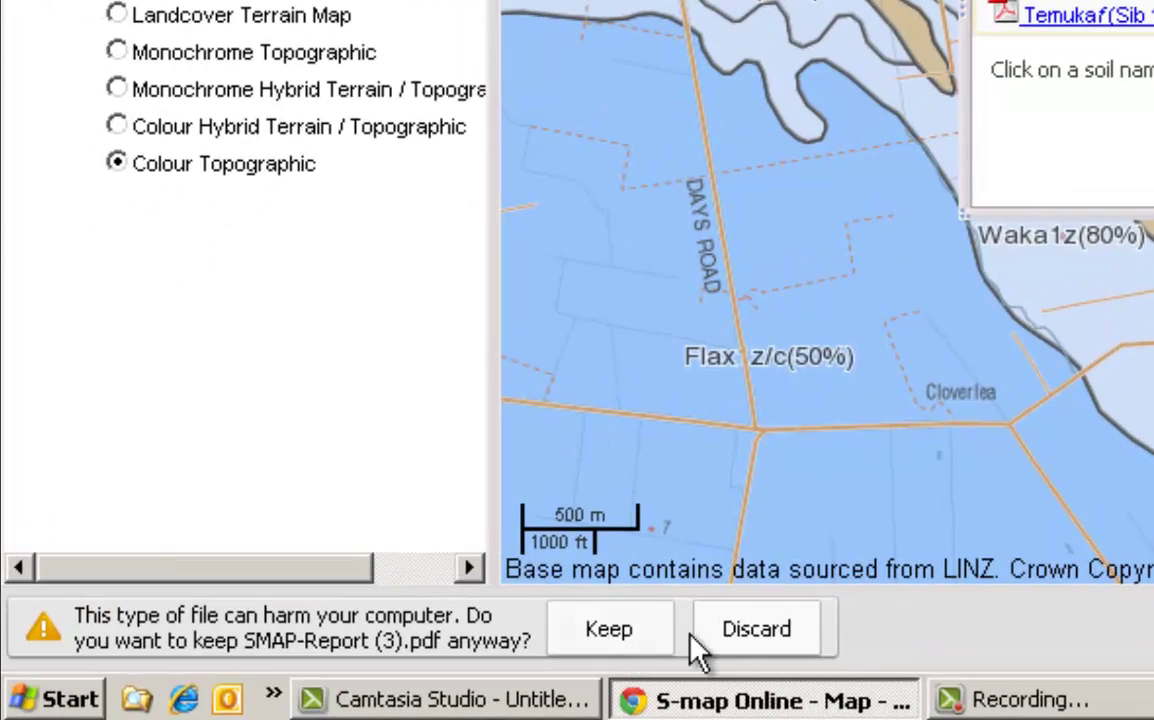
click(637, 644)
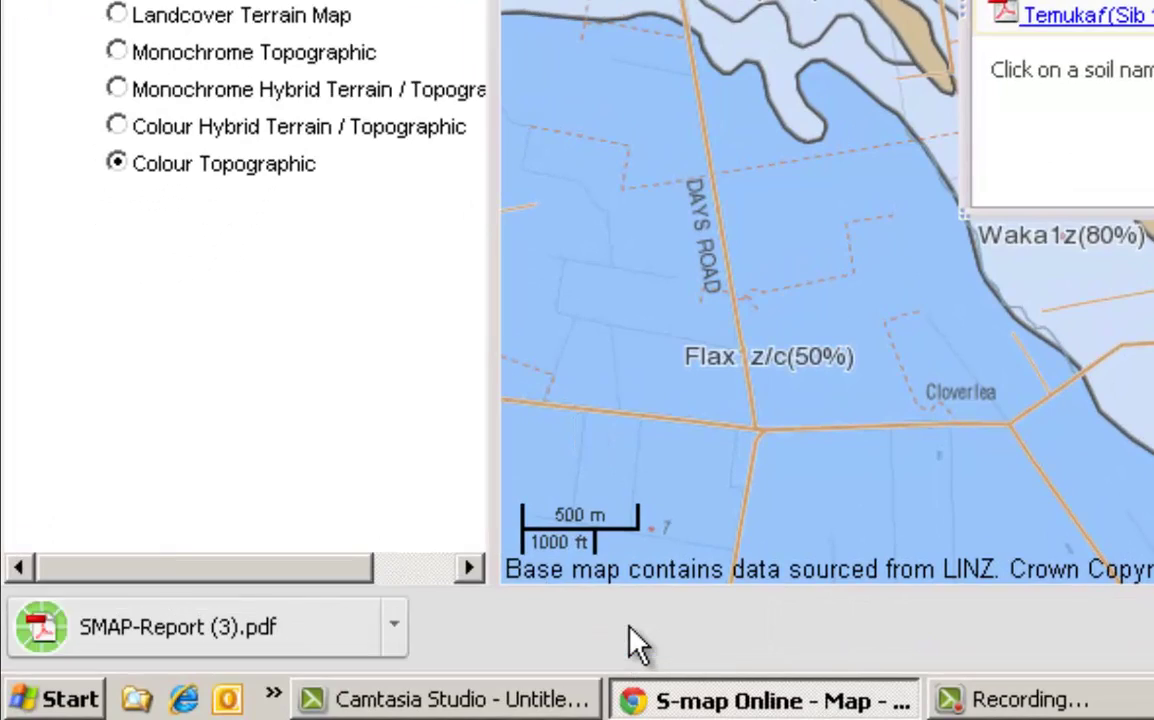
Open the downloaded SMAP-Report (3).pdf and read the soil report through to its second page.
click(205, 640)
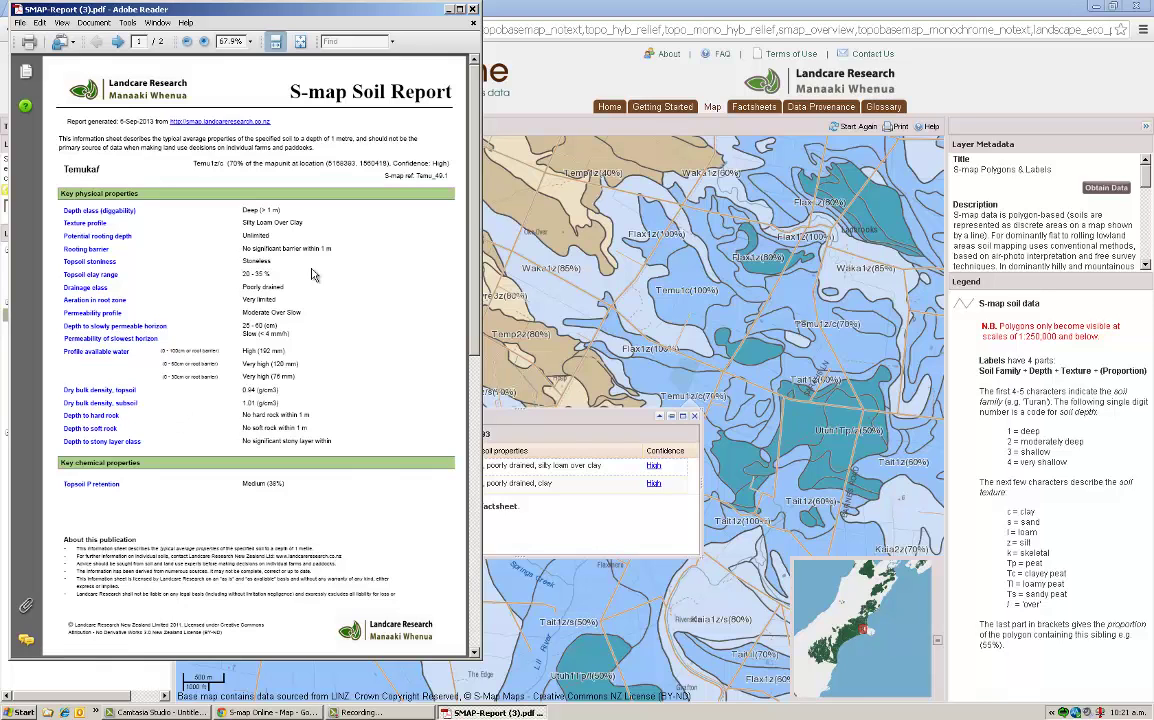
scroll(461, 276, down, 10)
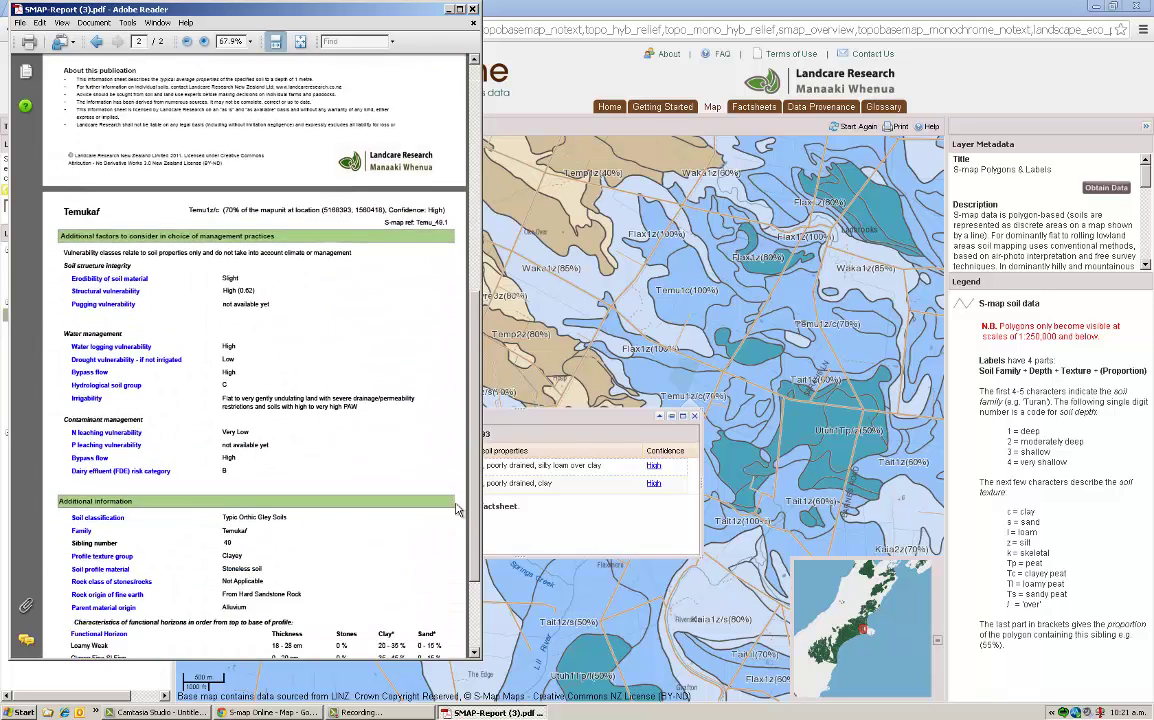